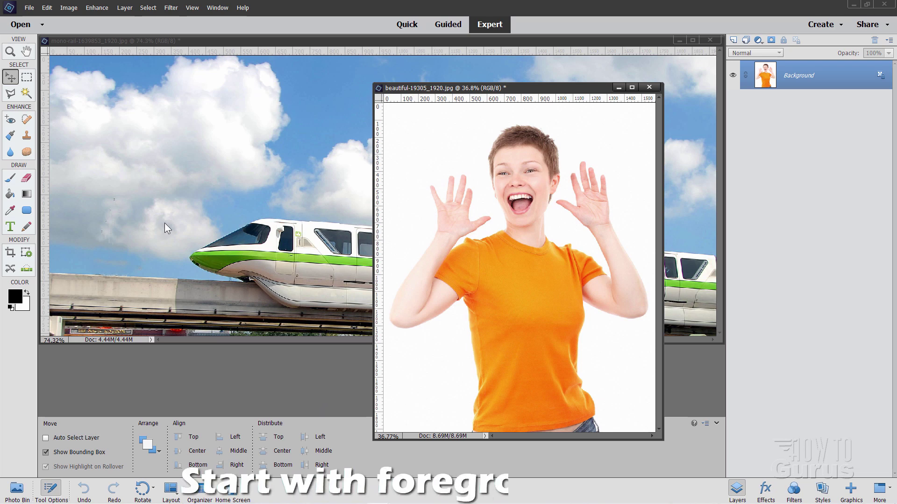
Minimize the monorail photo and dock beautiful-19305_1920.jpg as the only visible document.
click(680, 41)
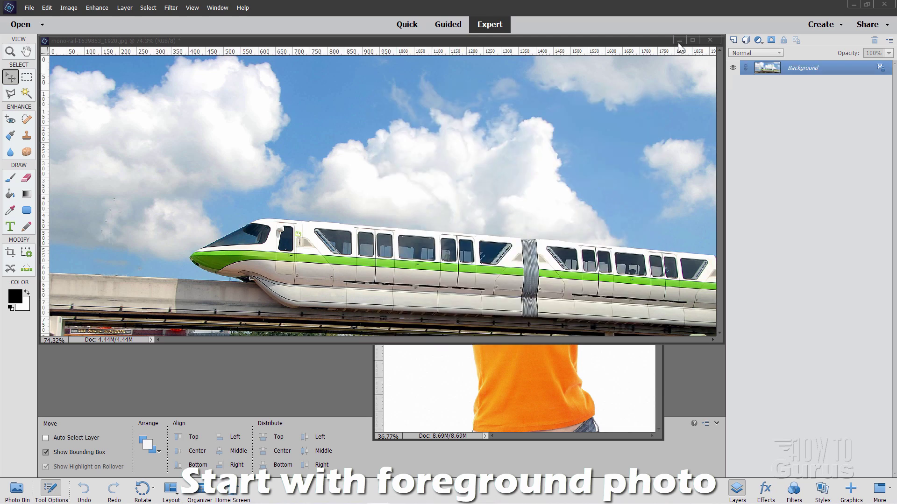
drag(520, 89, 382, 41)
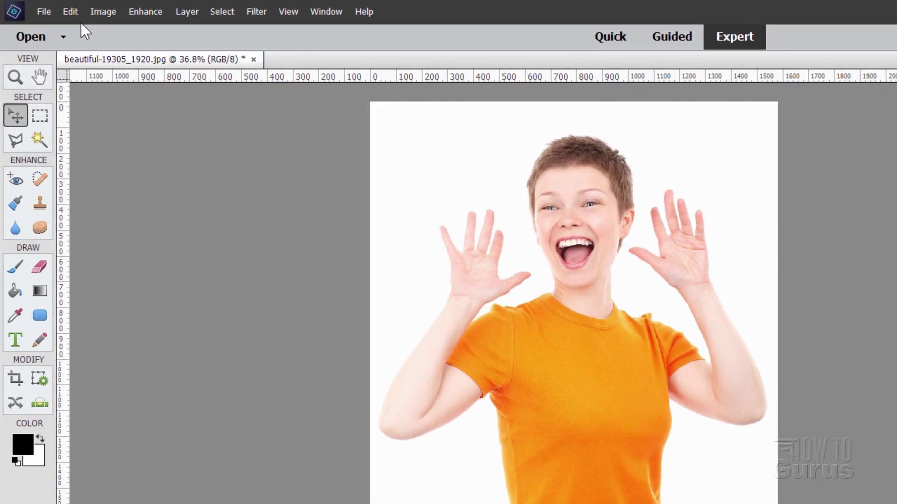
click(71, 11)
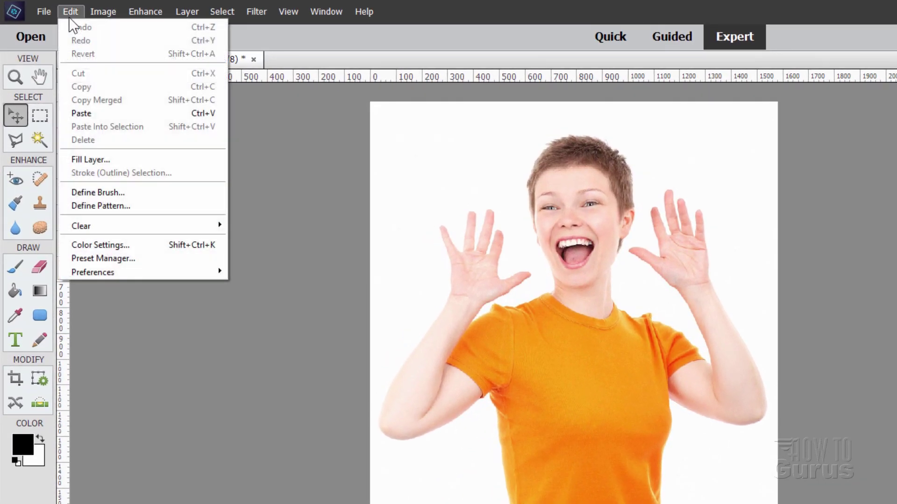
mouse_move(140, 275)
click(243, 273)
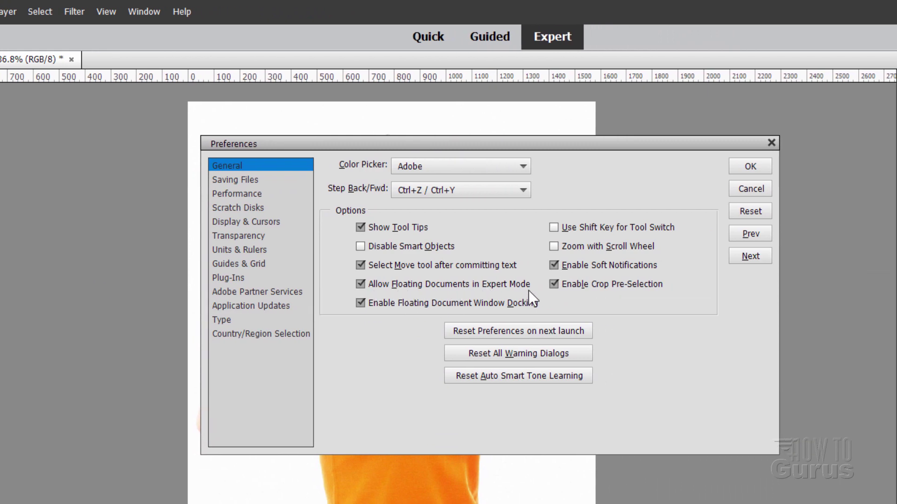
click(749, 166)
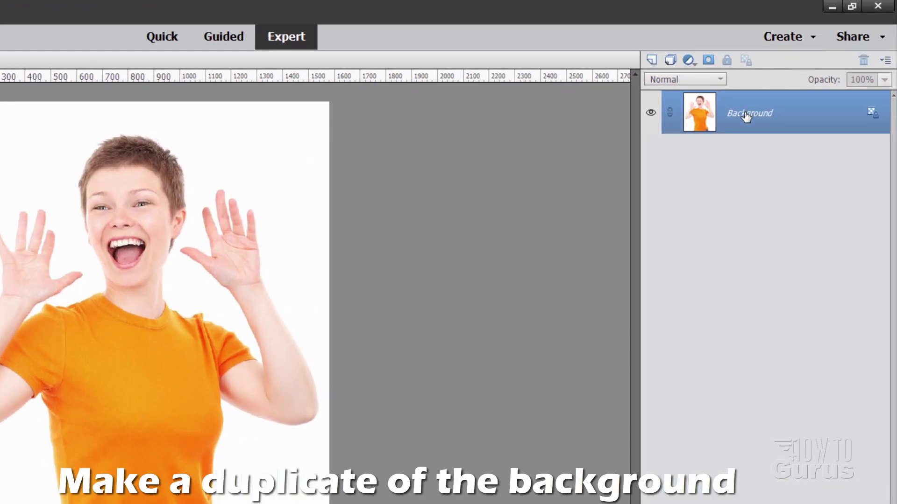
Duplicate the Background layer as 'Background copy' via the layer's context menu.
right_click(746, 116)
click(770, 145)
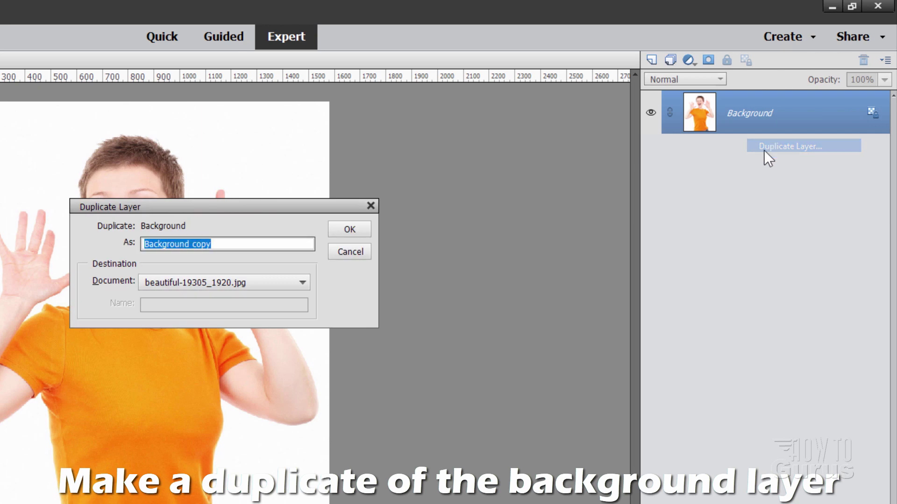
click(350, 229)
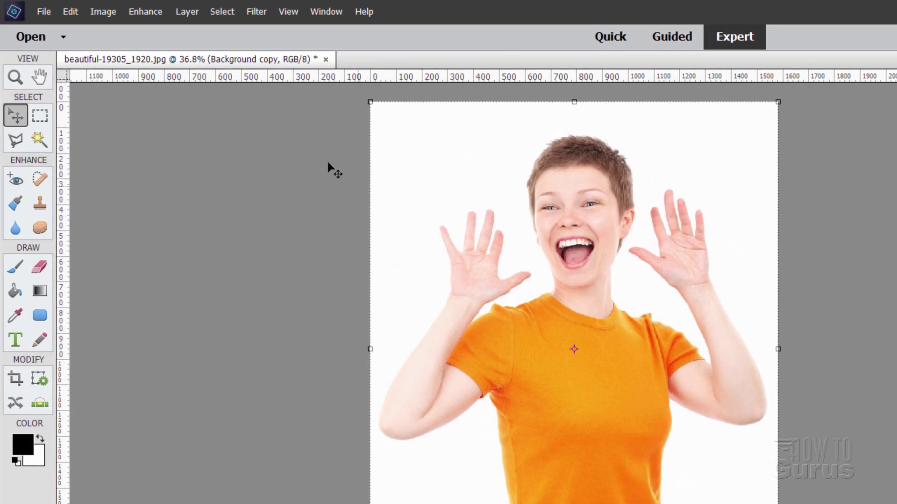
Apply Levels to Background copy with black input 104 and midtones 0.61.
click(149, 11)
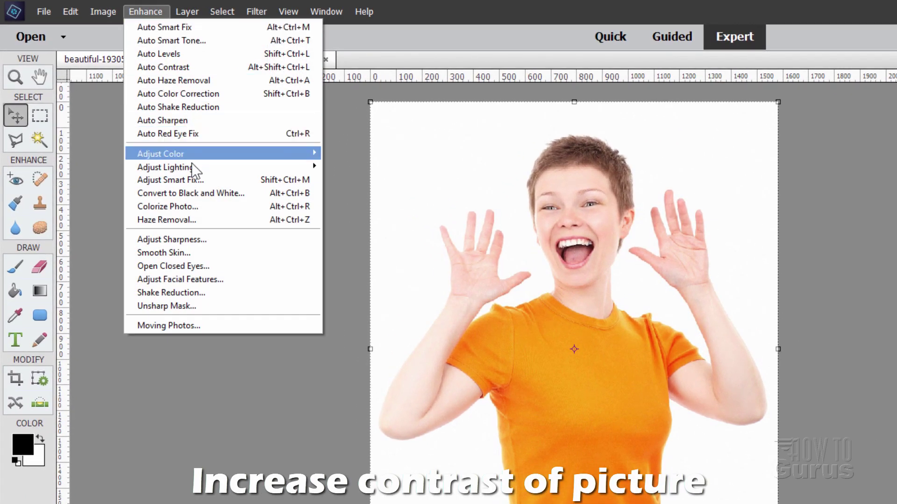
mouse_move(194, 167)
click(348, 193)
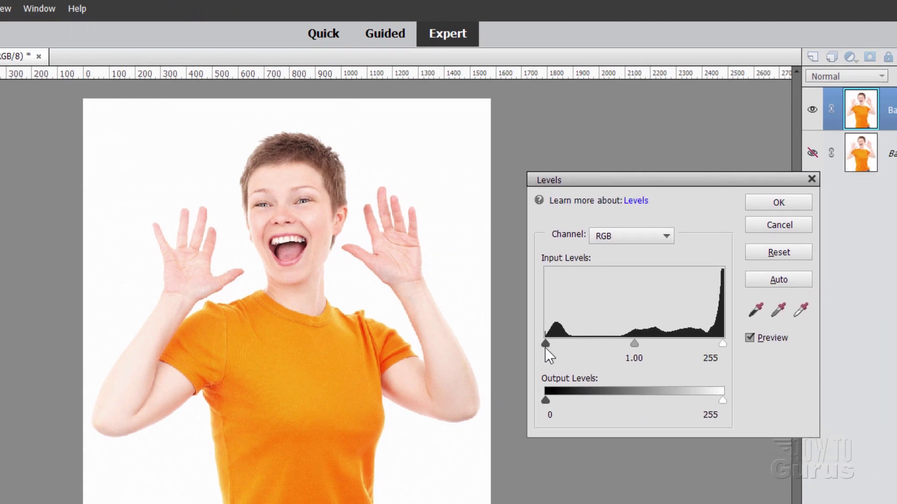
drag(545, 345, 685, 343)
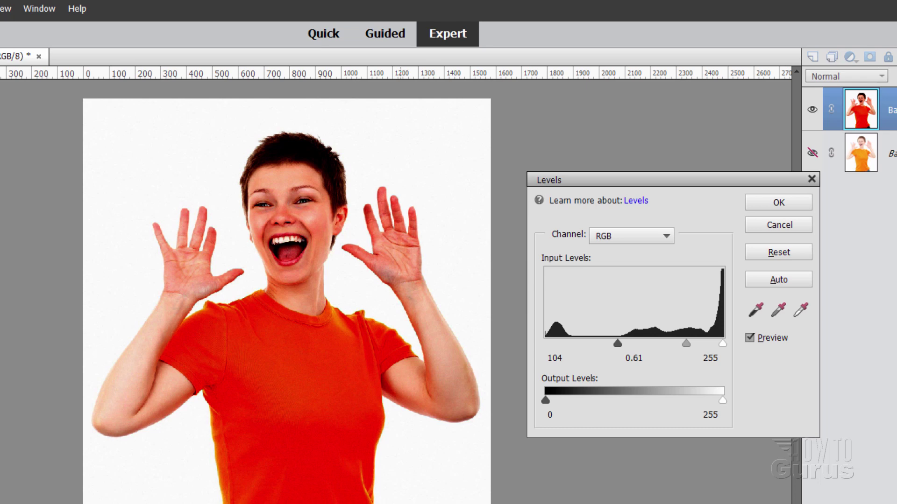
click(781, 203)
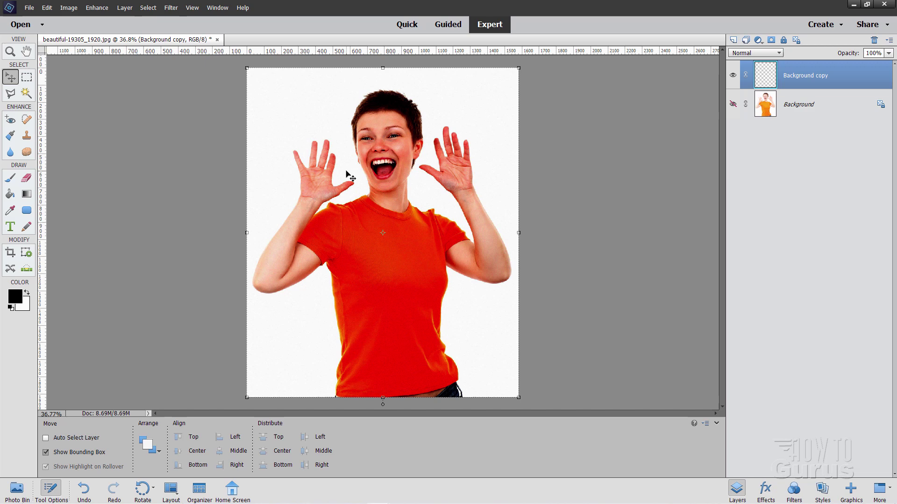
Zoom the face to 100% and place Polygonal Lasso points down her hair, face and chin.
click(14, 53)
click(361, 149)
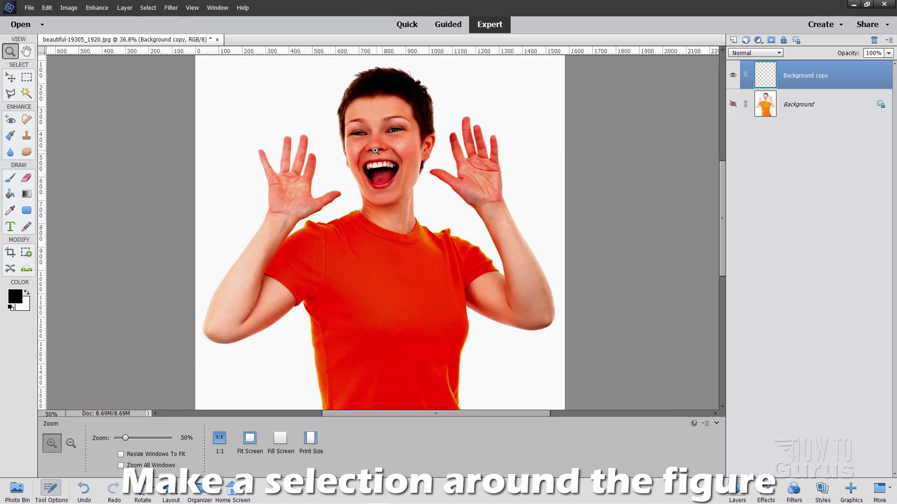
click(361, 149)
click(345, 153)
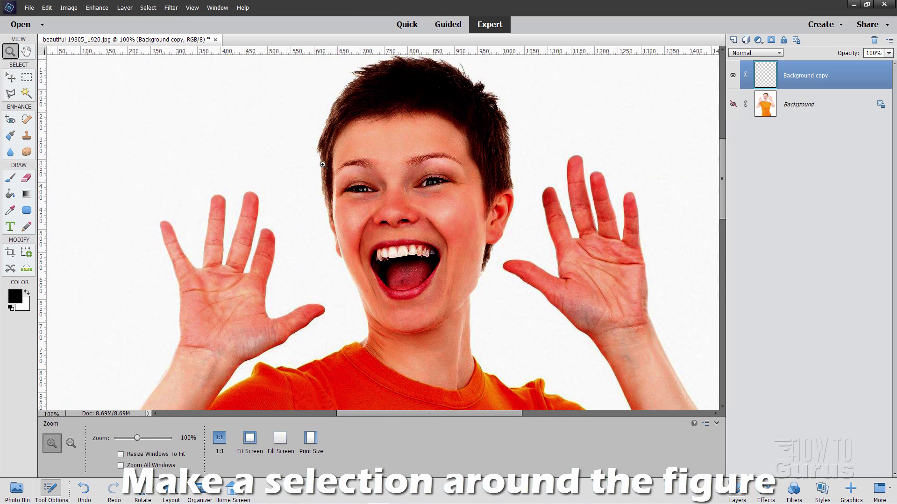
click(10, 94)
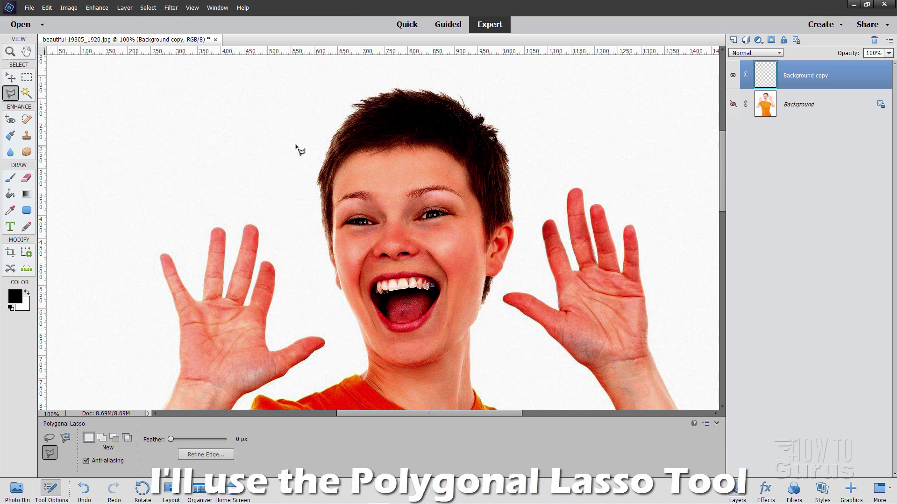
click(314, 174)
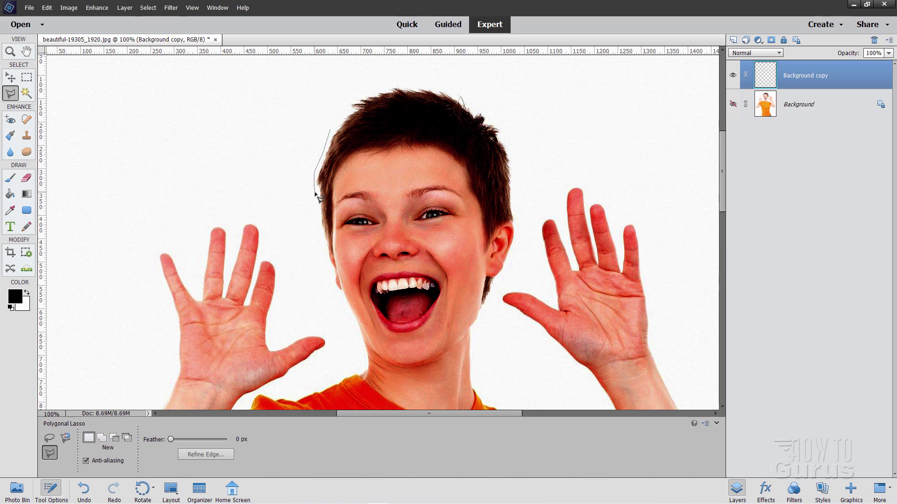
click(321, 237)
click(333, 284)
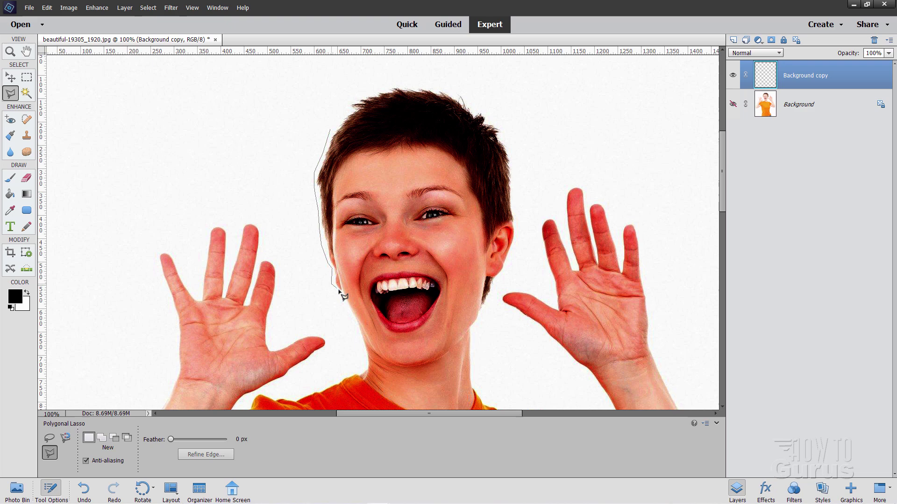
click(358, 333)
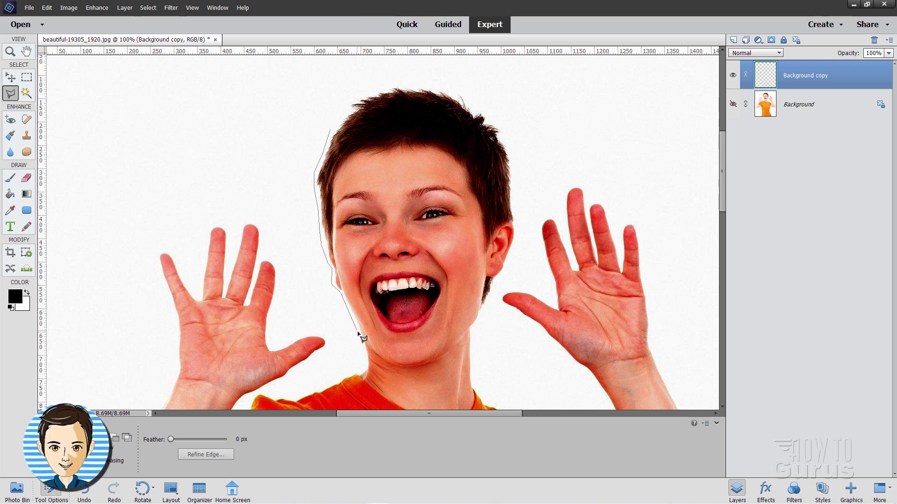
click(364, 369)
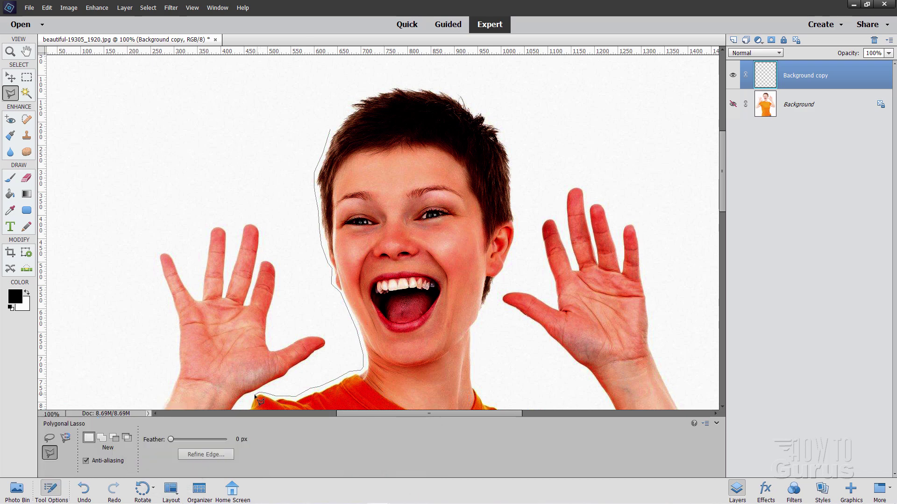
Pan down, add points along the shoulder and raised arm, and close the selection.
key(space)
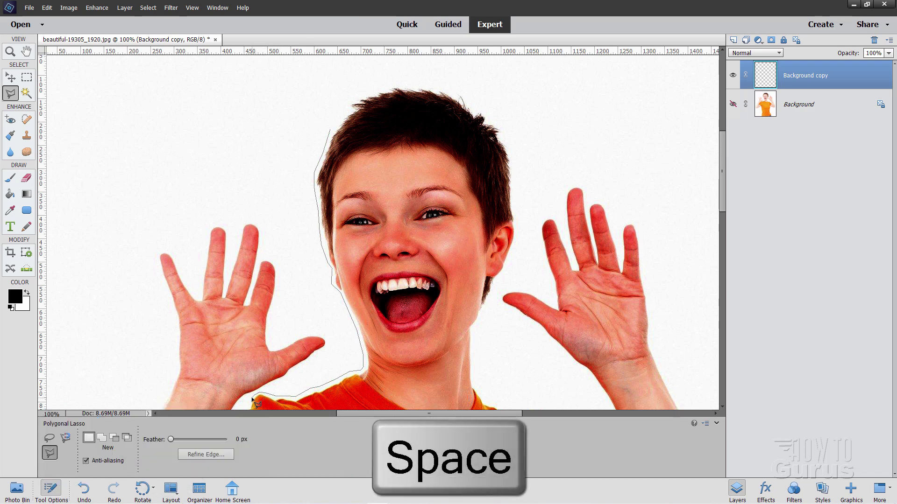
drag(265, 328, 309, 165)
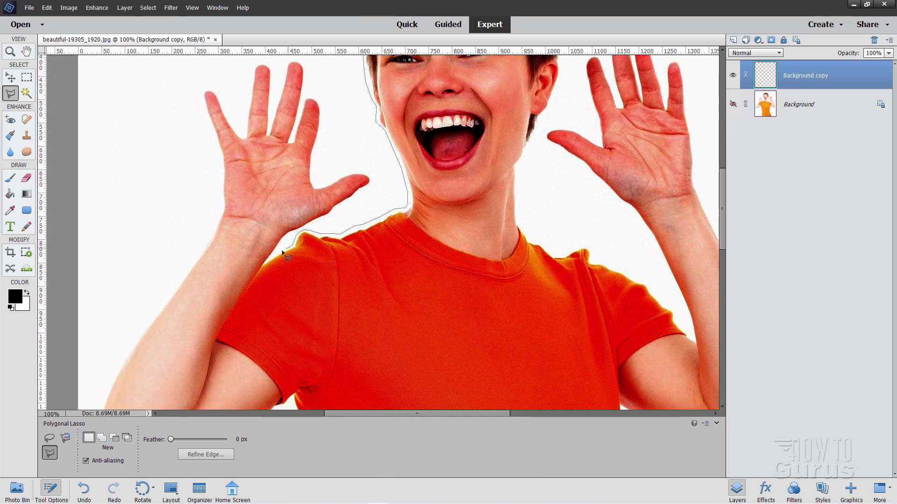
click(270, 258)
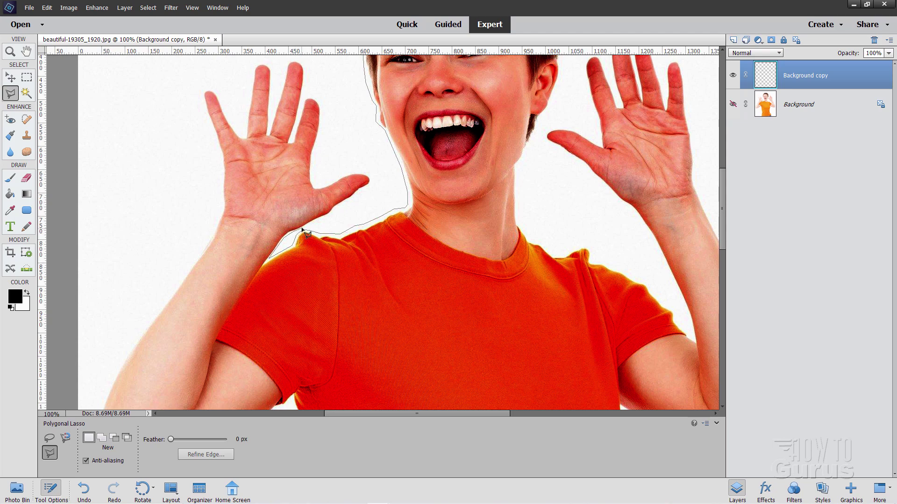
click(306, 229)
click(313, 171)
key(ctrl+0)
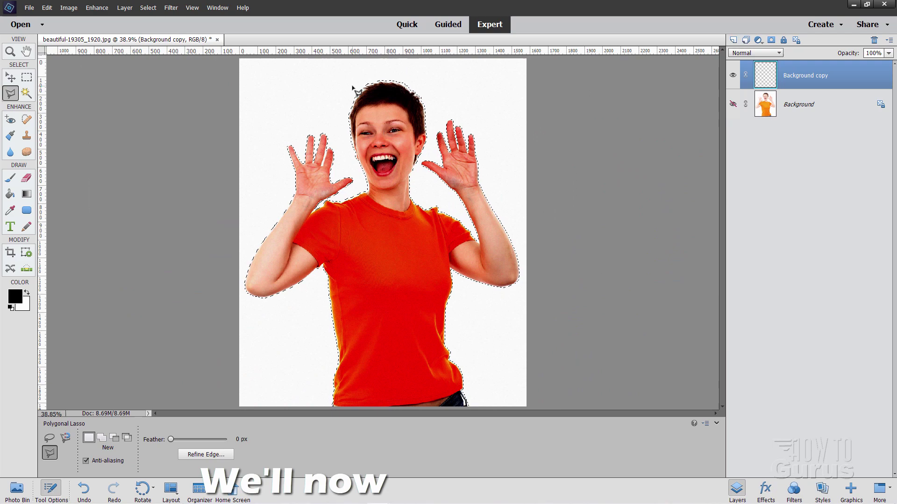
Open Refine Edge with Overlay view, Smart Radius ticked and a 1 px radius.
click(196, 455)
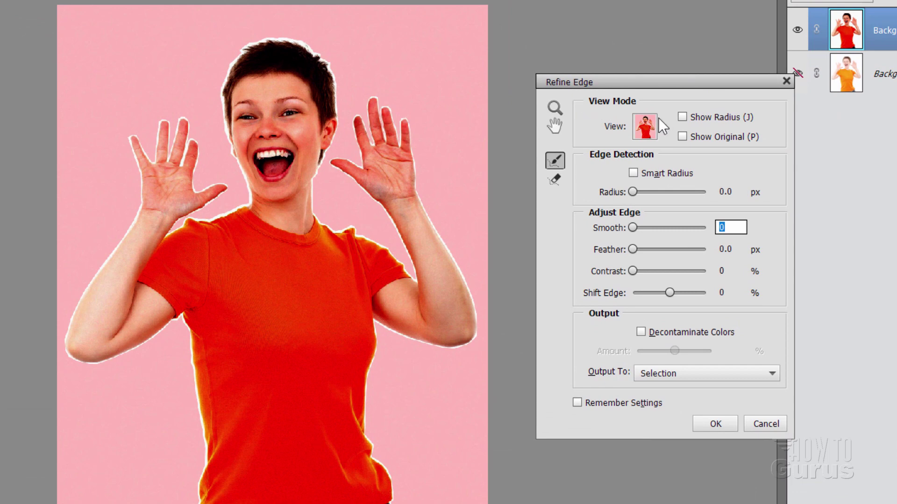
click(663, 123)
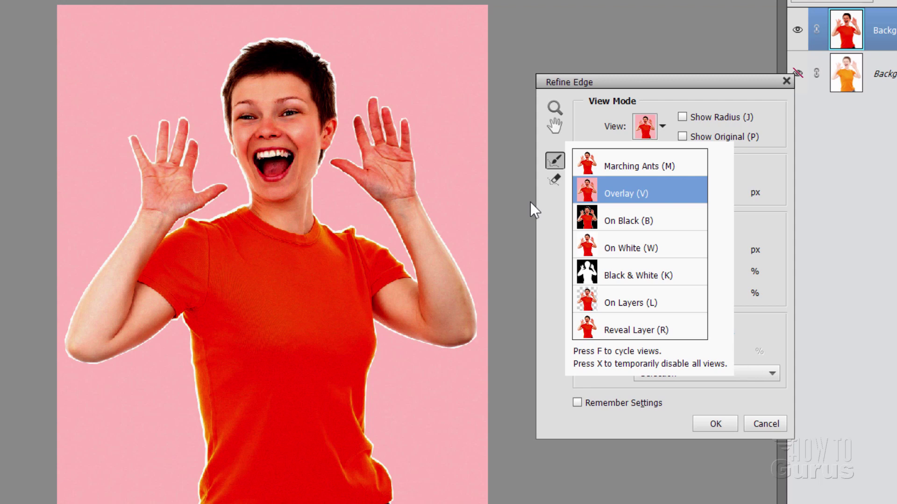
click(660, 125)
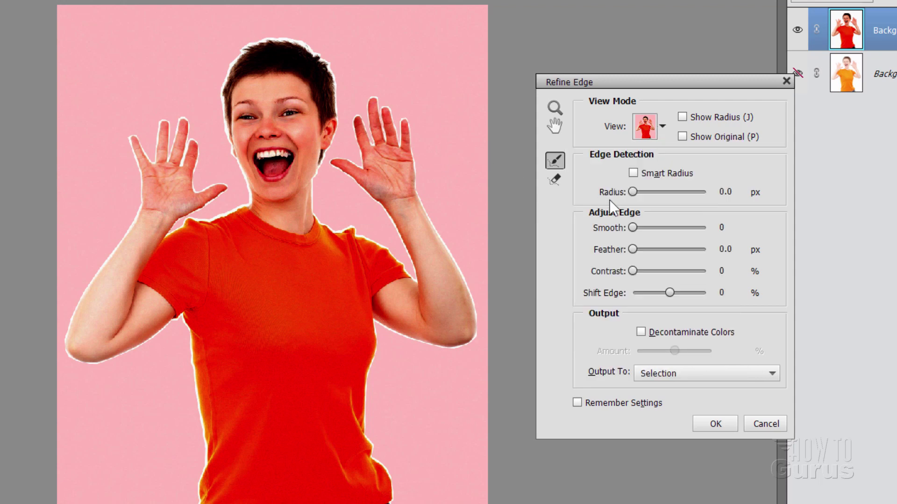
click(731, 191)
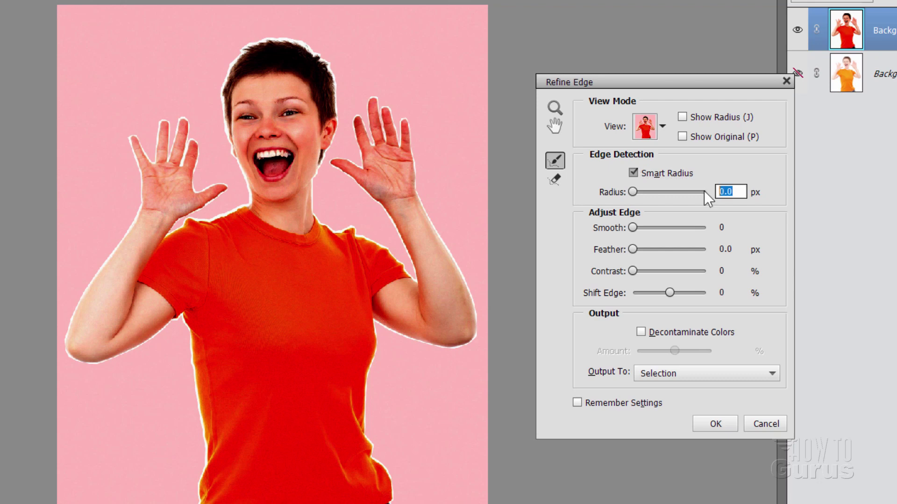
text(1)
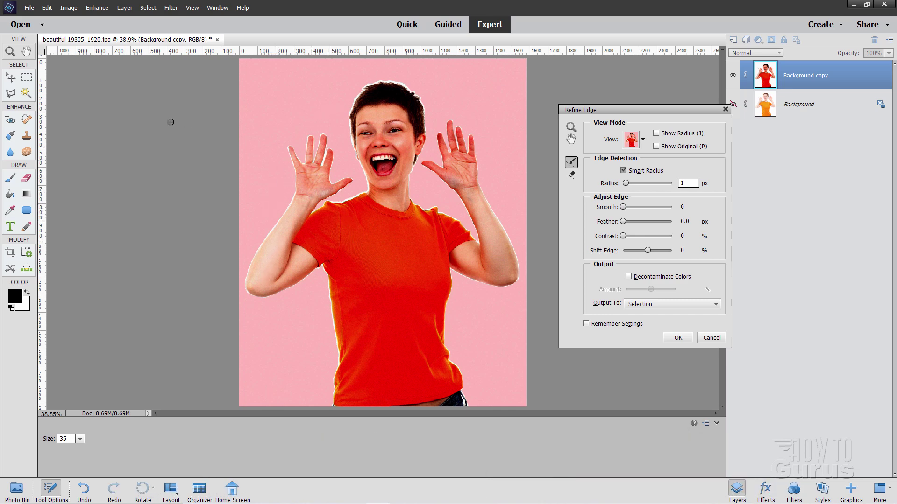
Zoom the Refine Edge preview to 100% on her face and select the Refine Radius brush.
click(571, 127)
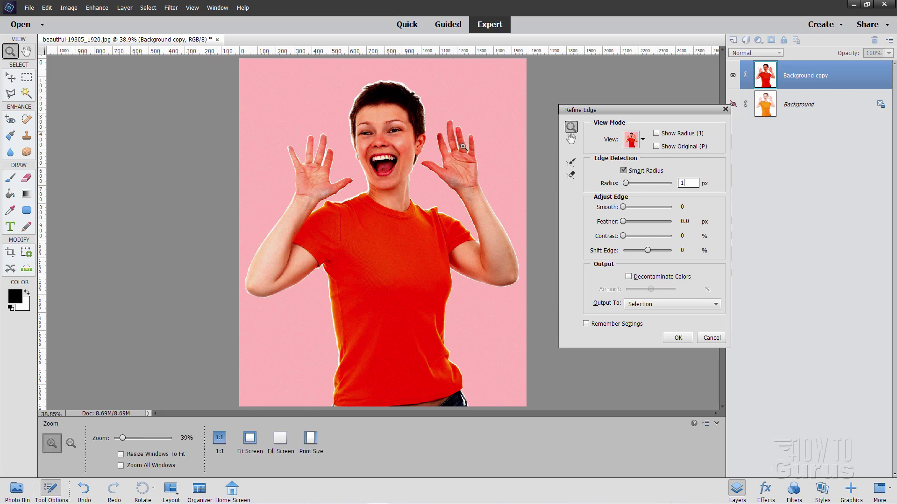
click(358, 141)
click(358, 141)
click(358, 141)
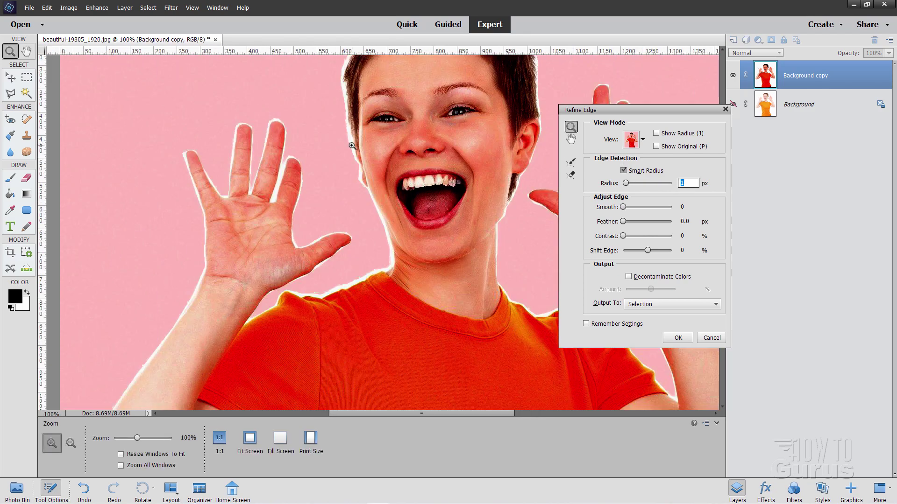
click(359, 141)
alt+click(370, 205)
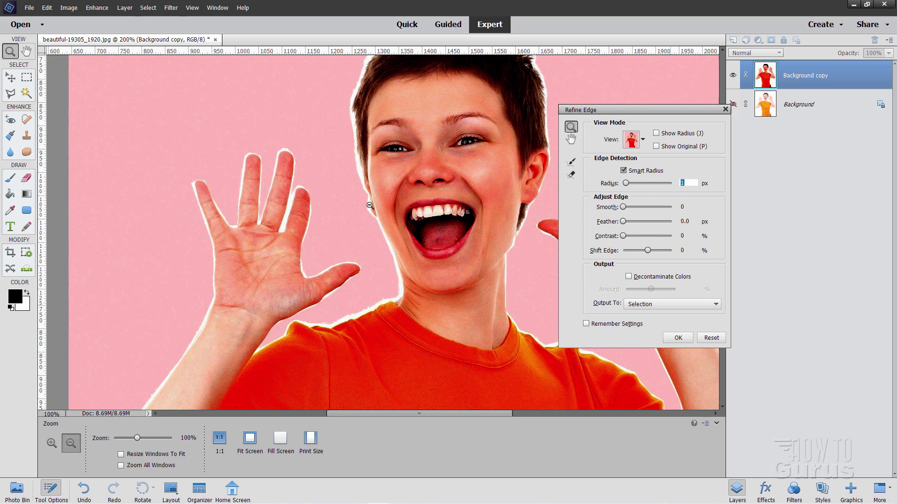
click(571, 162)
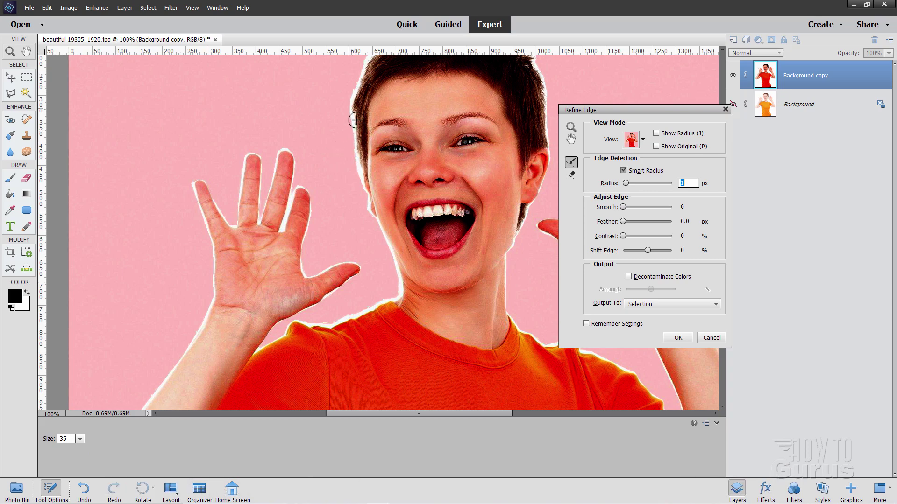
Set brush size 20, paint along the hair and index finger edges, then fit the photo.
drag(71, 439, 48, 442)
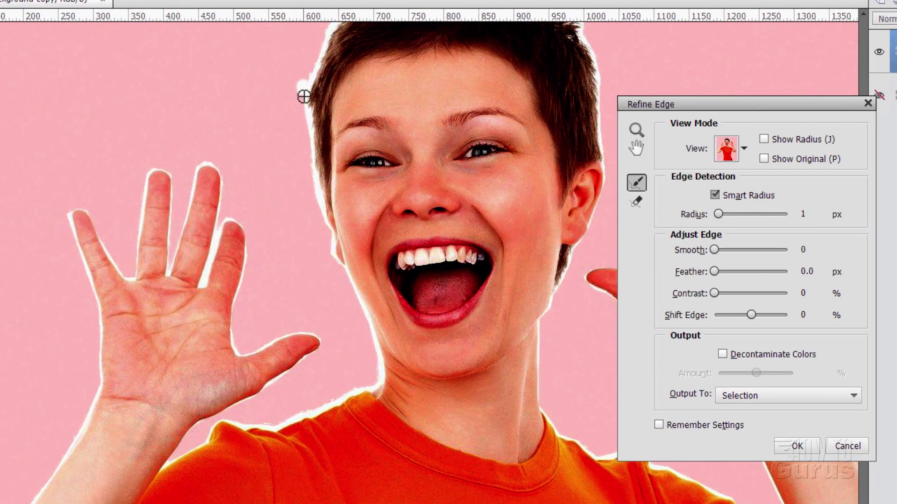
drag(304, 96, 313, 206)
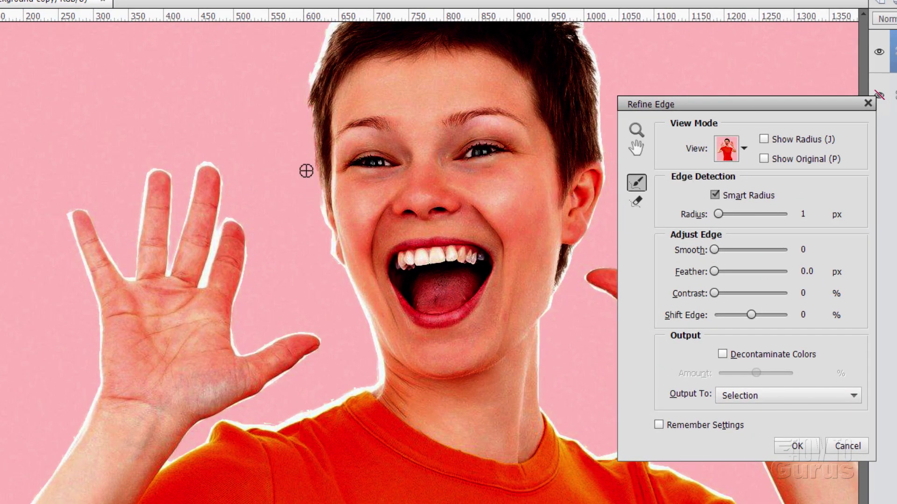
mouse_move(312, 127)
mouse_down()
mouse_move(320, 247)
mouse_move(322, 223)
mouse_move(336, 286)
mouse_move(340, 294)
mouse_move(348, 280)
mouse_move(362, 324)
mouse_move(344, 341)
mouse_move(363, 308)
mouse_move(374, 350)
mouse_move(339, 384)
mouse_move(373, 341)
mouse_move(380, 371)
mouse_move(354, 392)
mouse_move(334, 384)
mouse_move(379, 382)
mouse_move(356, 386)
mouse_move(377, 362)
mouse_move(335, 403)
mouse_move(275, 429)
mouse_move(249, 424)
mouse_move(274, 410)
mouse_move(247, 427)
mouse_move(220, 418)
mouse_move(166, 462)
mouse_move(264, 393)
mouse_move(278, 399)
mouse_move(276, 380)
mouse_move(322, 340)
mouse_move(292, 328)
mouse_move(302, 317)
mouse_move(244, 352)
mouse_move(235, 343)
mouse_move(252, 234)
mouse_move(232, 219)
mouse_move(216, 222)
mouse_move(238, 200)
mouse_move(210, 262)
mouse_move(221, 260)
mouse_move(226, 186)
mouse_move(216, 166)
mouse_move(203, 165)
mouse_move(175, 266)
mouse_move(170, 180)
mouse_move(186, 176)
mouse_move(160, 169)
mouse_move(147, 182)
mouse_move(135, 277)
mouse_move(108, 238)
mouse_up()
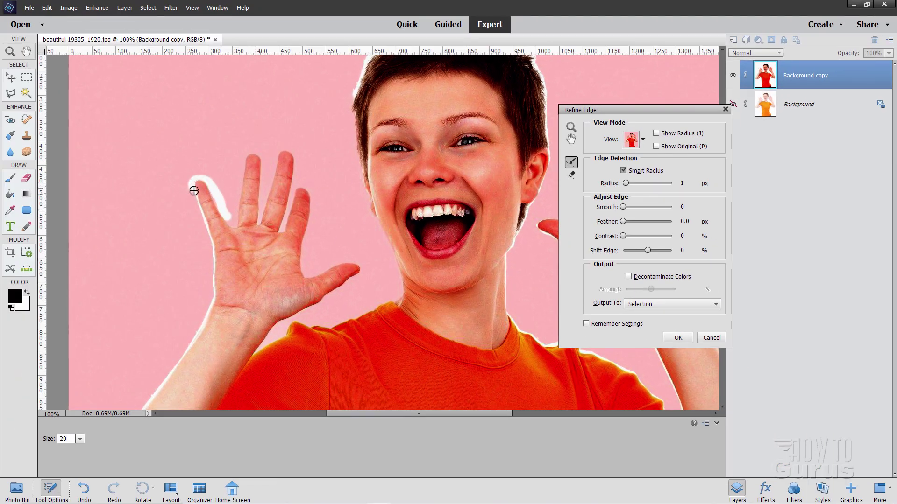
drag(194, 190, 198, 203)
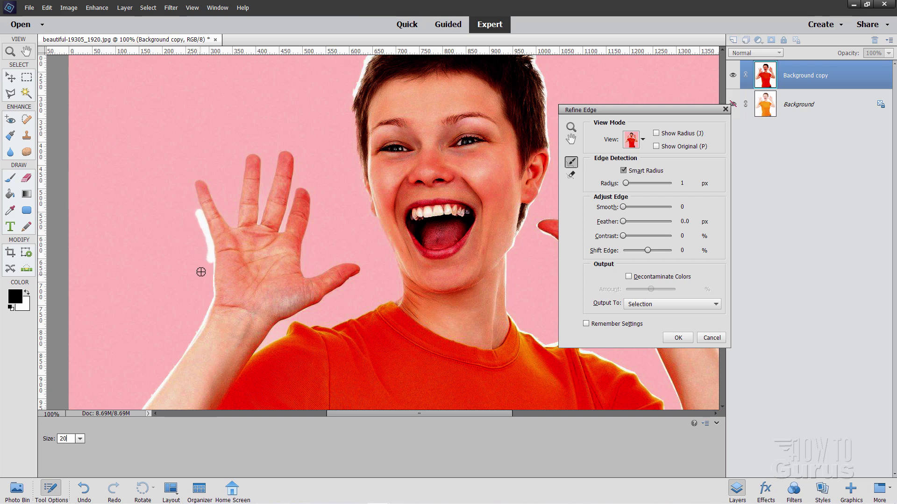
key(z)
key(ctrl+0)
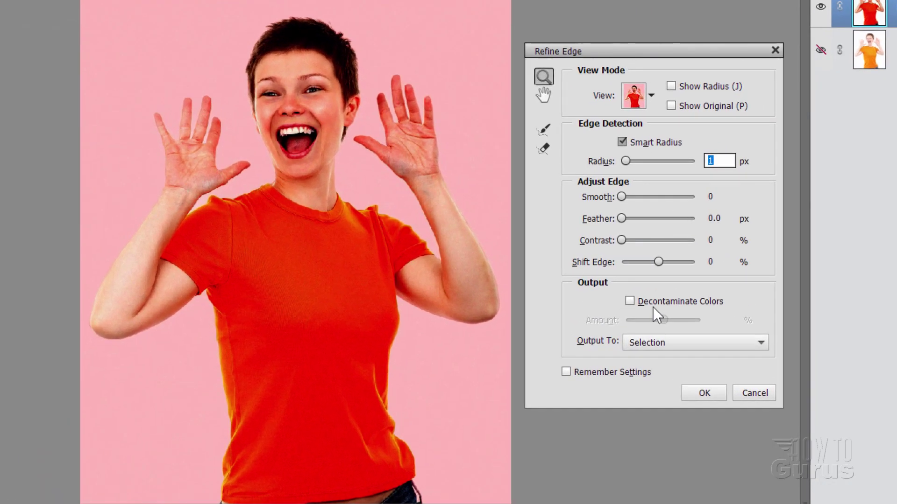
click(659, 342)
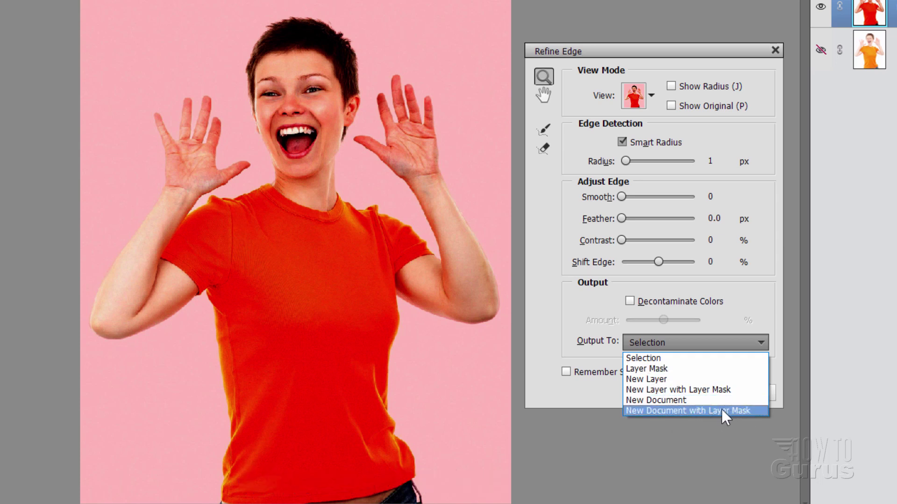
click(607, 389)
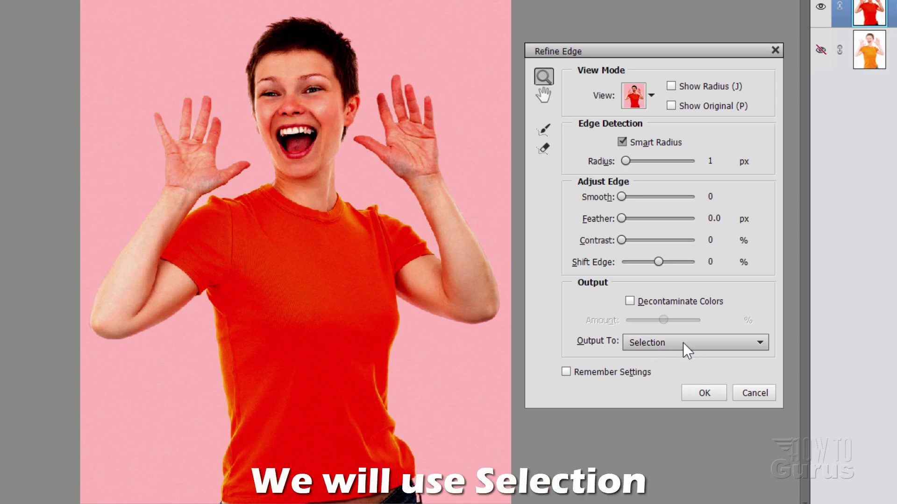
Apply the refined edge, hide Background copy, activate the original Background, and copy the woman.
click(703, 393)
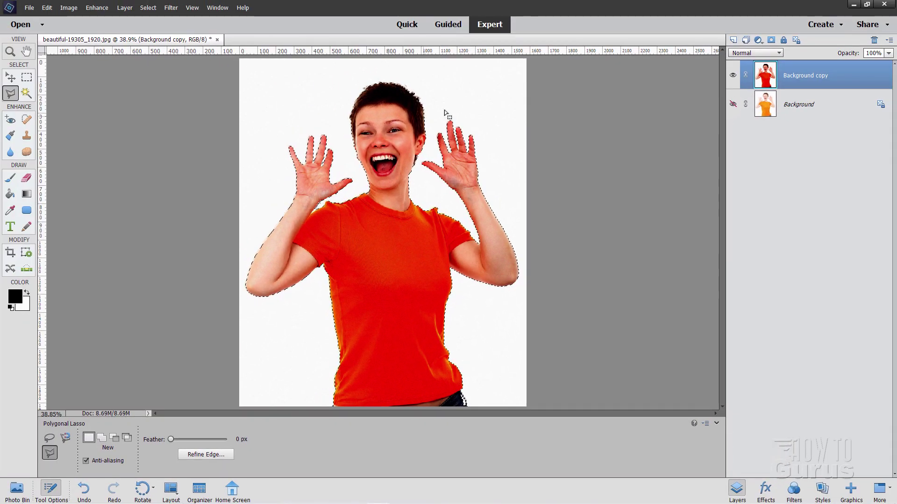
click(733, 74)
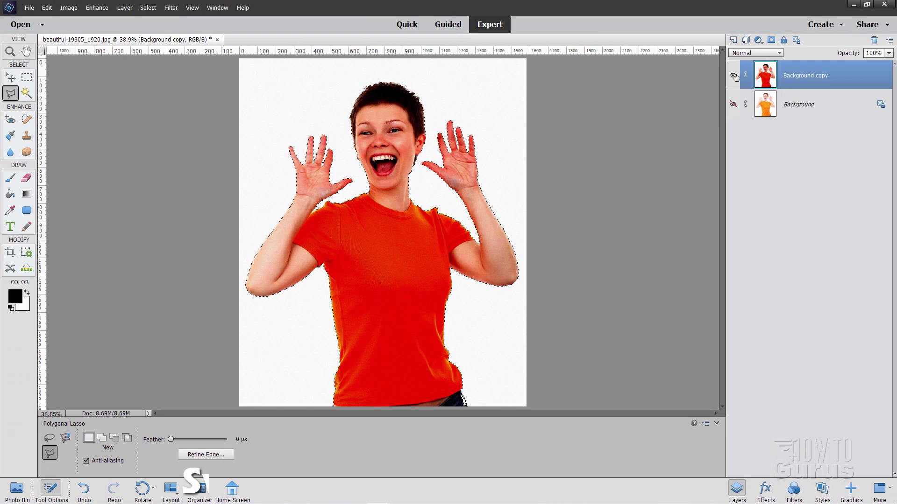
click(734, 105)
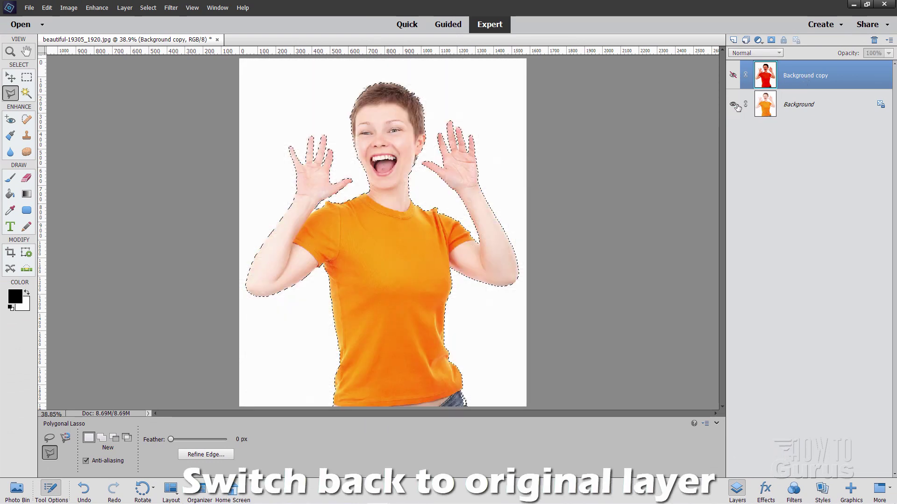
click(815, 108)
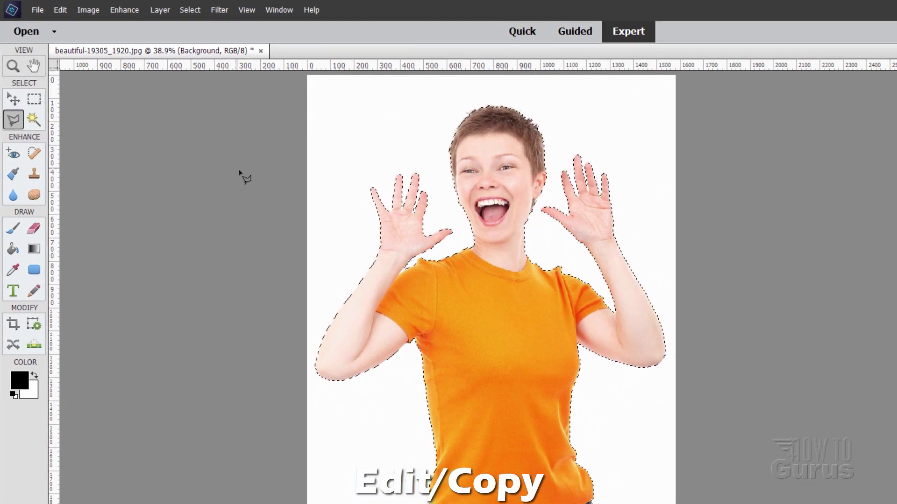
click(47, 7)
click(82, 87)
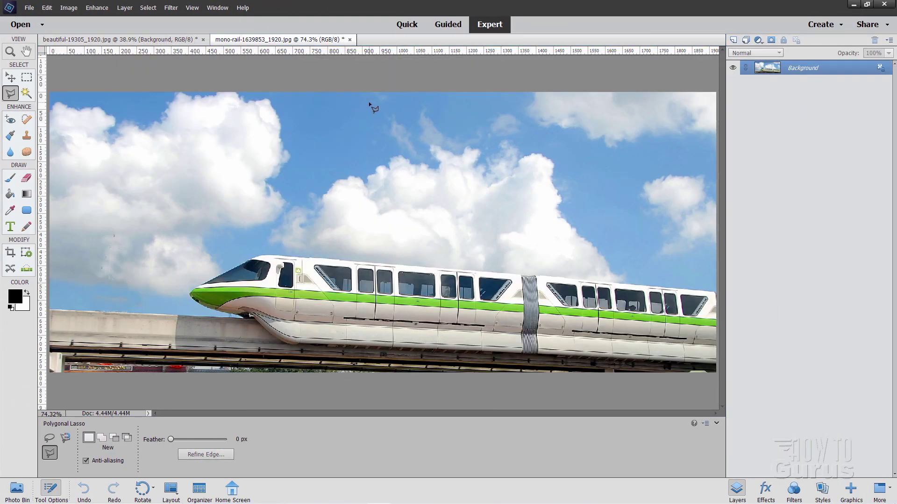
Paste the woman into the monorail photo as Layer 1 and drag her rightward.
click(47, 7)
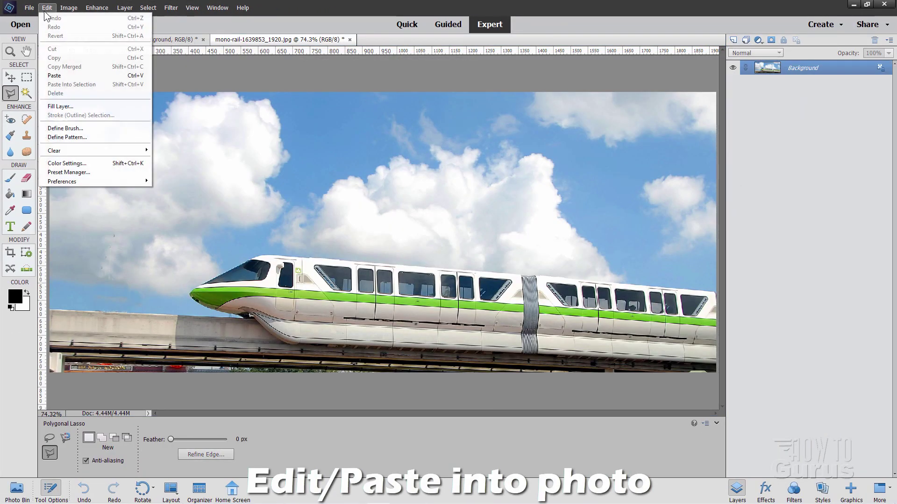
click(63, 74)
click(11, 78)
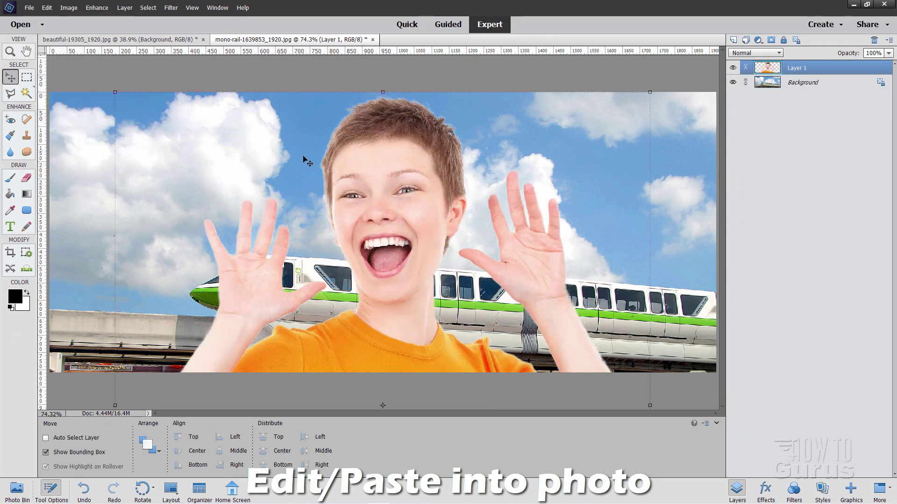
drag(426, 350, 526, 362)
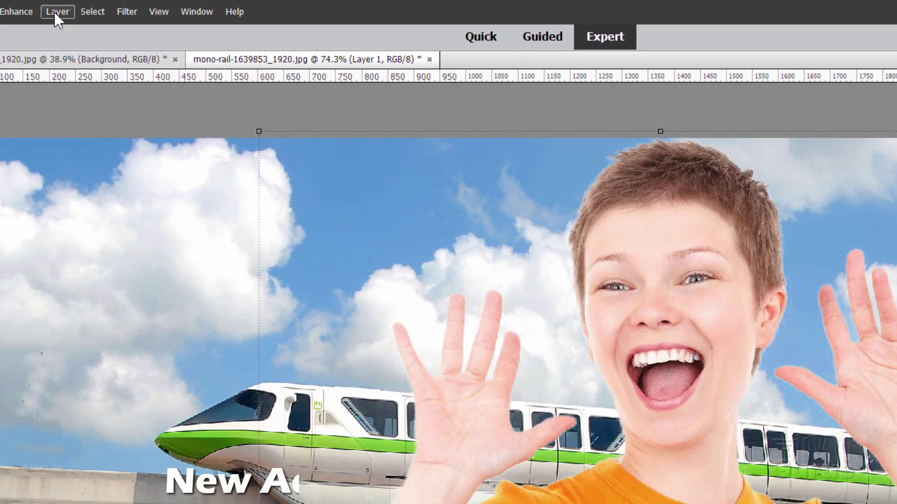
Add a Levels 1 adjustment layer clipped to the woman's Layer 1.
click(54, 13)
mouse_move(104, 120)
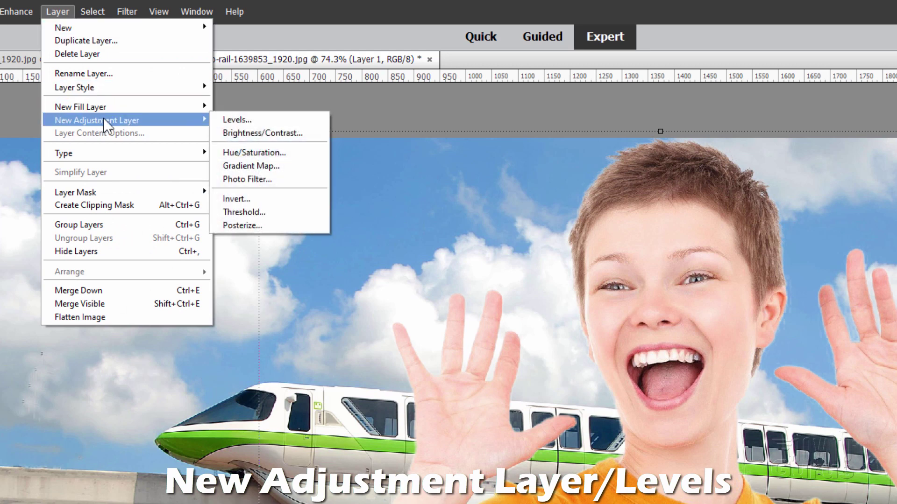
click(264, 119)
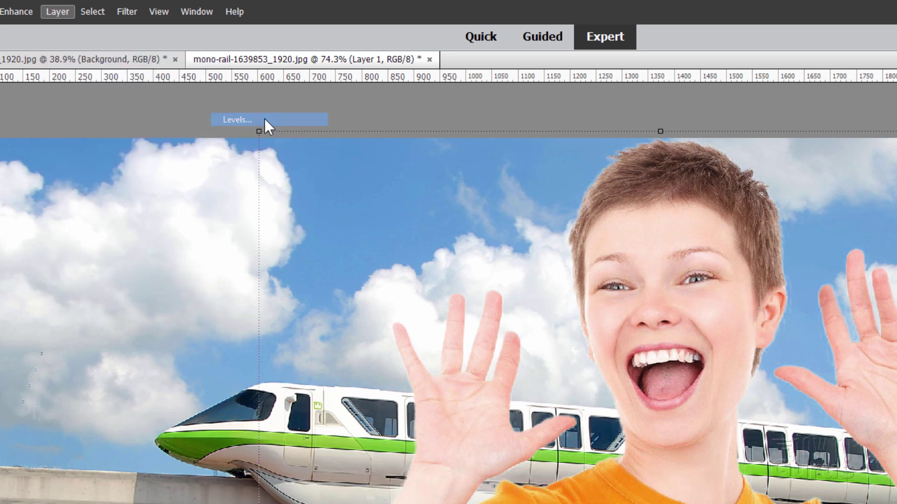
click(444, 254)
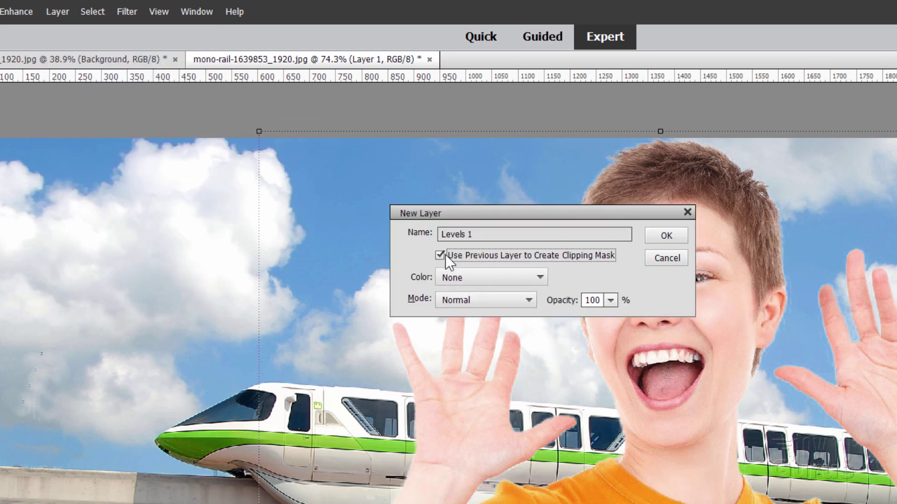
click(656, 234)
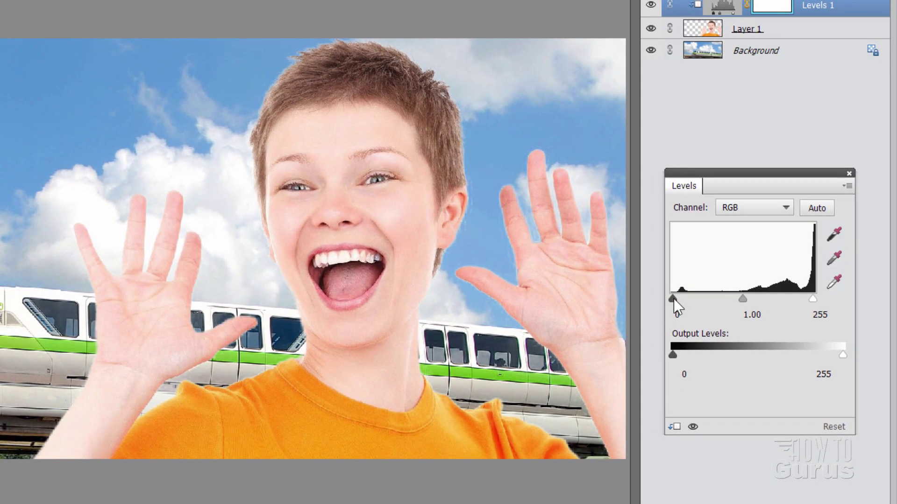
Tune the Levels sliders, adjusting midtones and raising the black input to 80.
drag(844, 351, 859, 347)
mouse_move(689, 296)
mouse_down()
mouse_move(711, 297)
mouse_move(702, 298)
mouse_up()
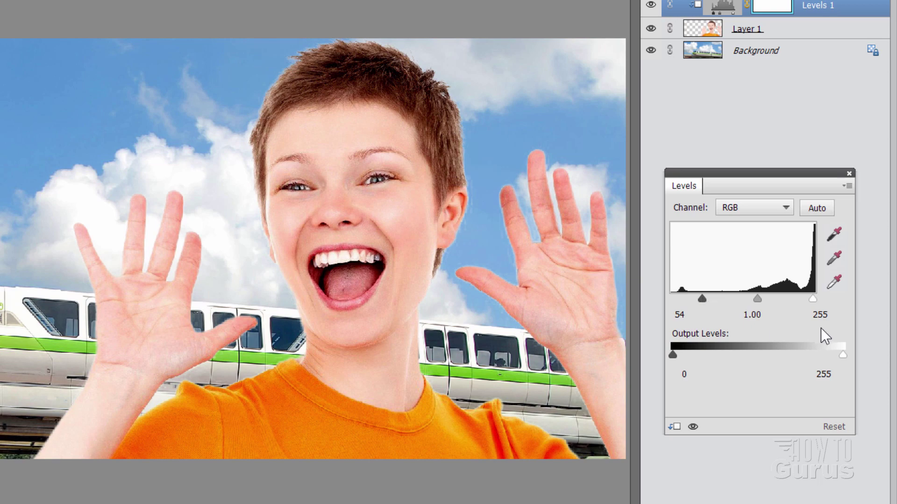
mouse_move(813, 299)
mouse_down()
mouse_move(796, 301)
mouse_move(824, 307)
mouse_up()
drag(761, 299, 766, 299)
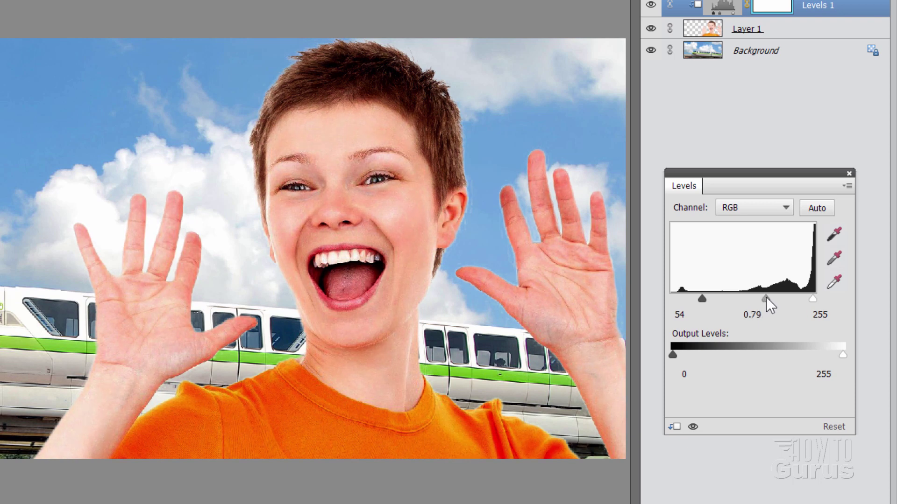
drag(702, 299, 712, 300)
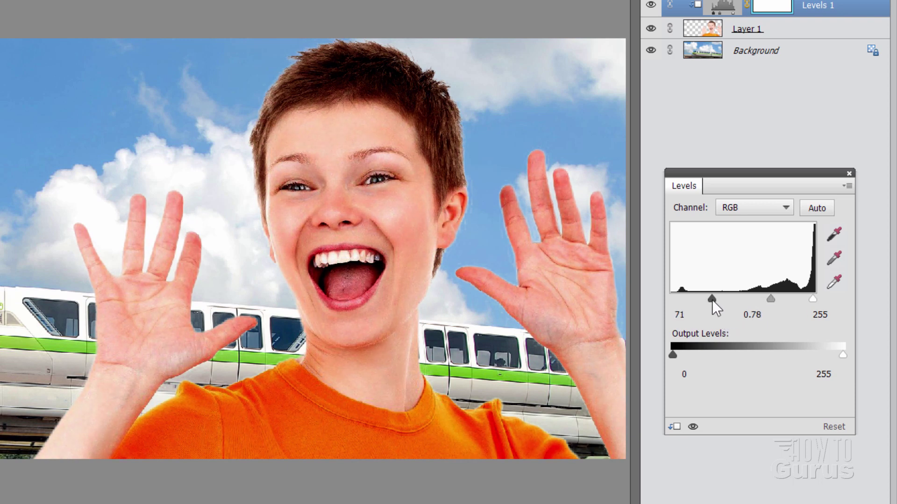
drag(770, 299, 767, 300)
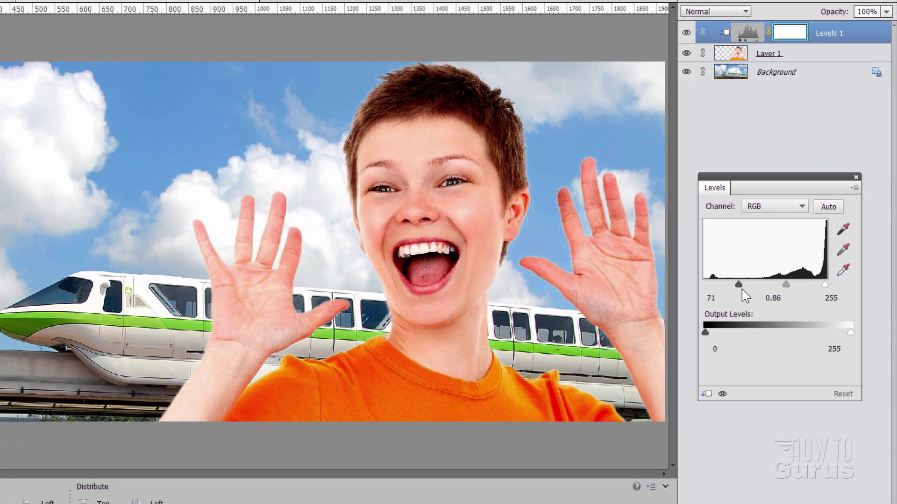
drag(712, 299, 717, 299)
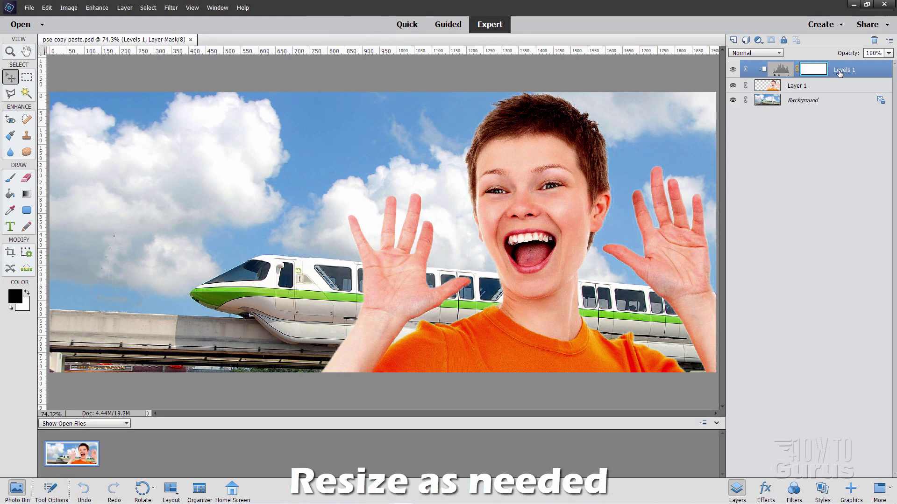
Scale the woman on Layer 1 to 88.67% and place her on the right, shirt touching the bottom edge.
click(822, 89)
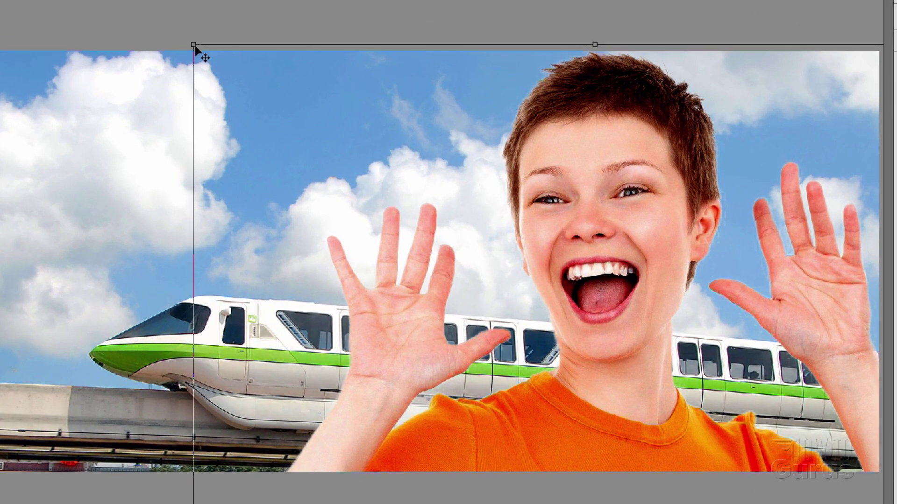
drag(194, 45, 204, 71)
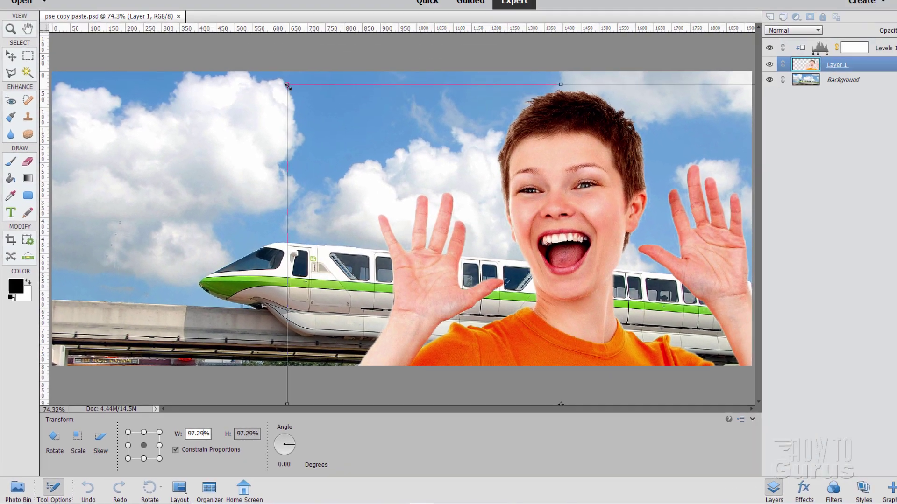
drag(289, 109, 306, 132)
drag(600, 370, 579, 329)
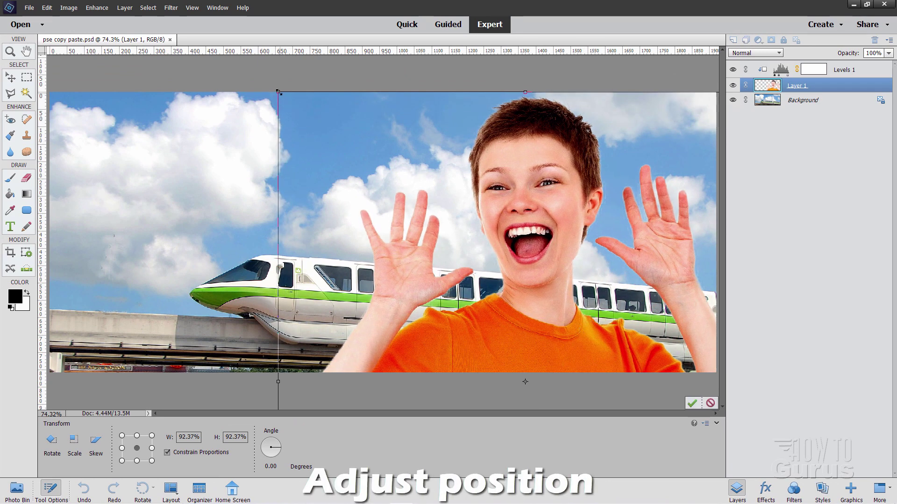
drag(278, 92, 298, 115)
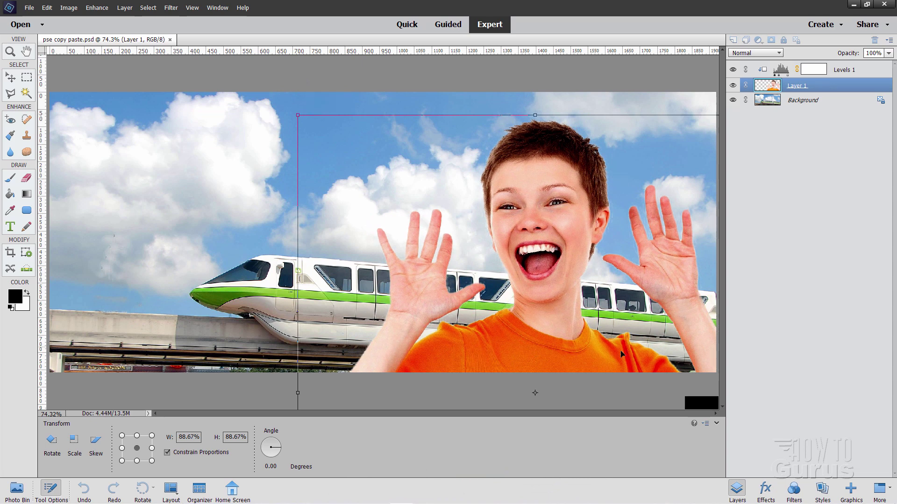
drag(610, 353, 588, 330)
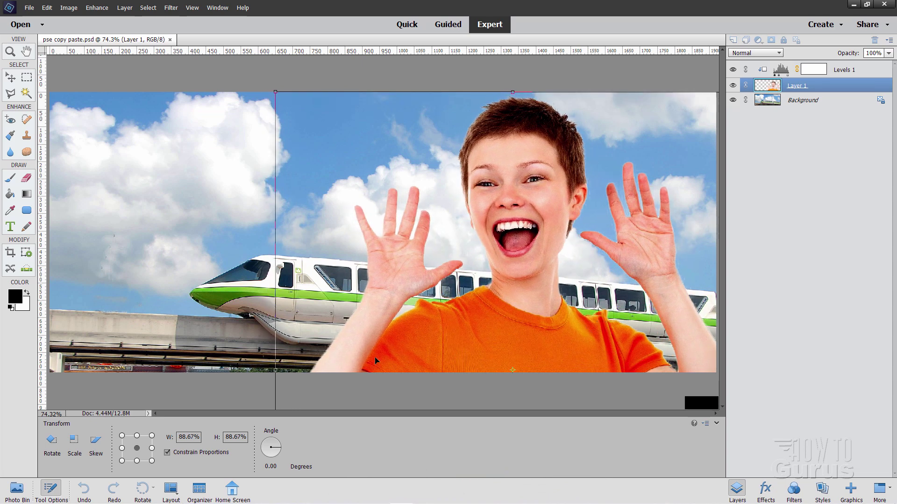
drag(472, 330, 481, 324)
click(691, 402)
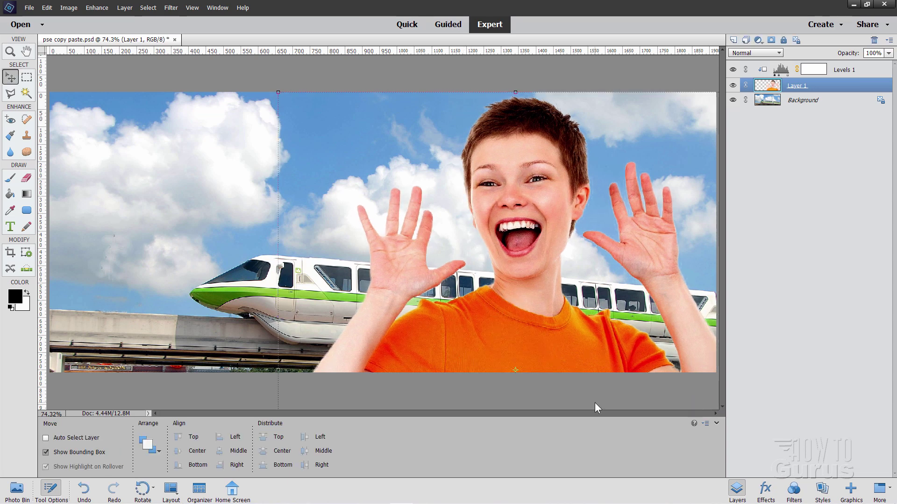